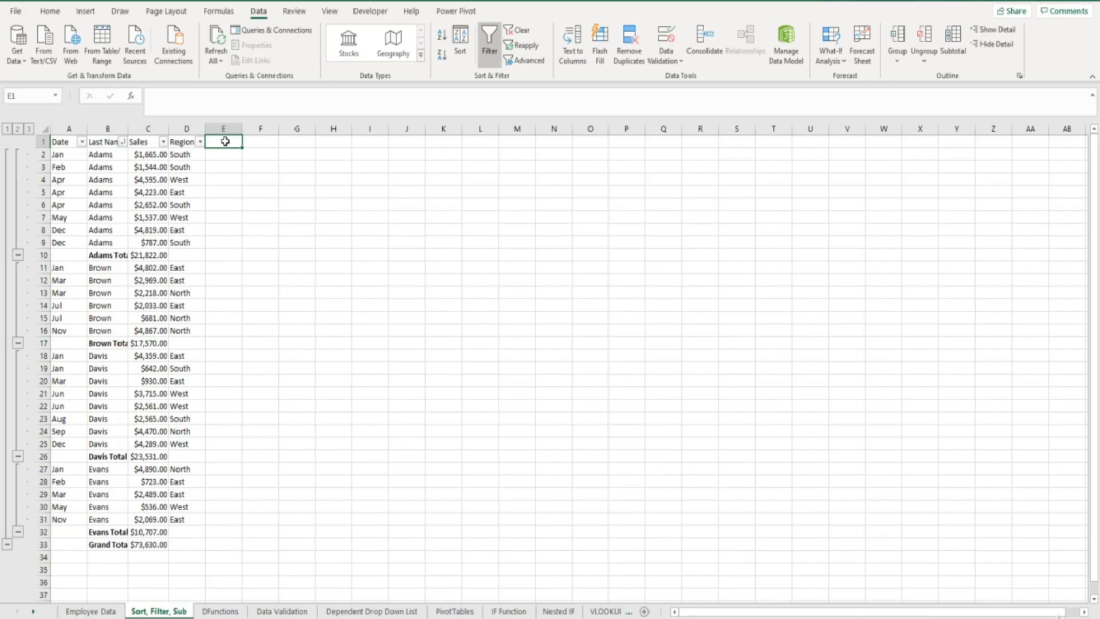
Step: Remove all subtotals from the sales data on the Sort, Filter, Sub sheet
{"action": "left_click", "coordinate": [155, 205]}
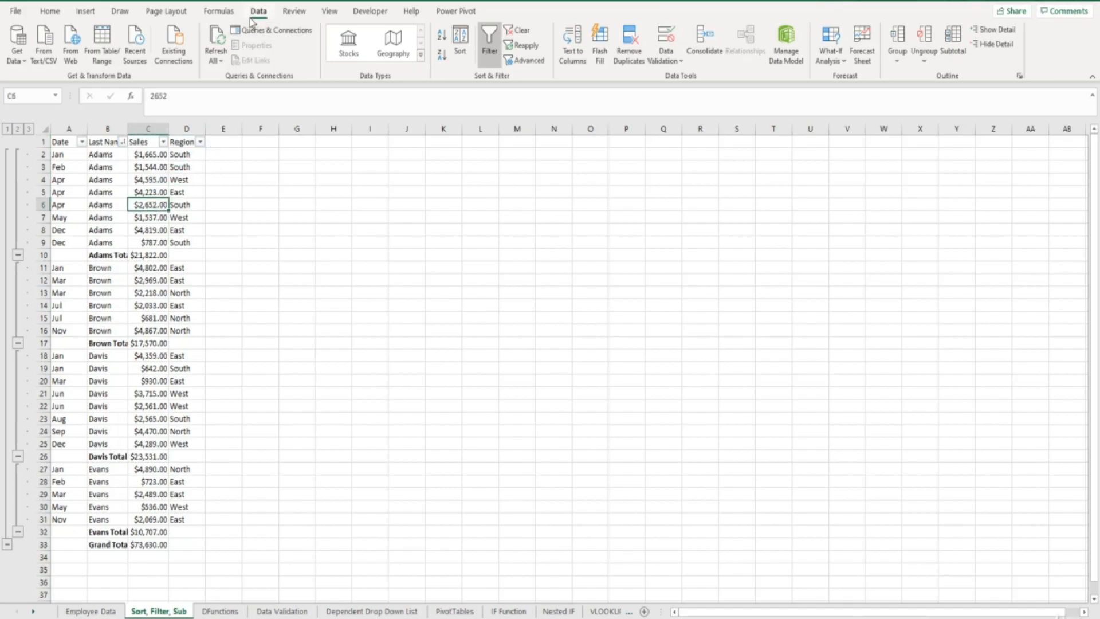
{"action": "left_click", "coordinate": [953, 53]}
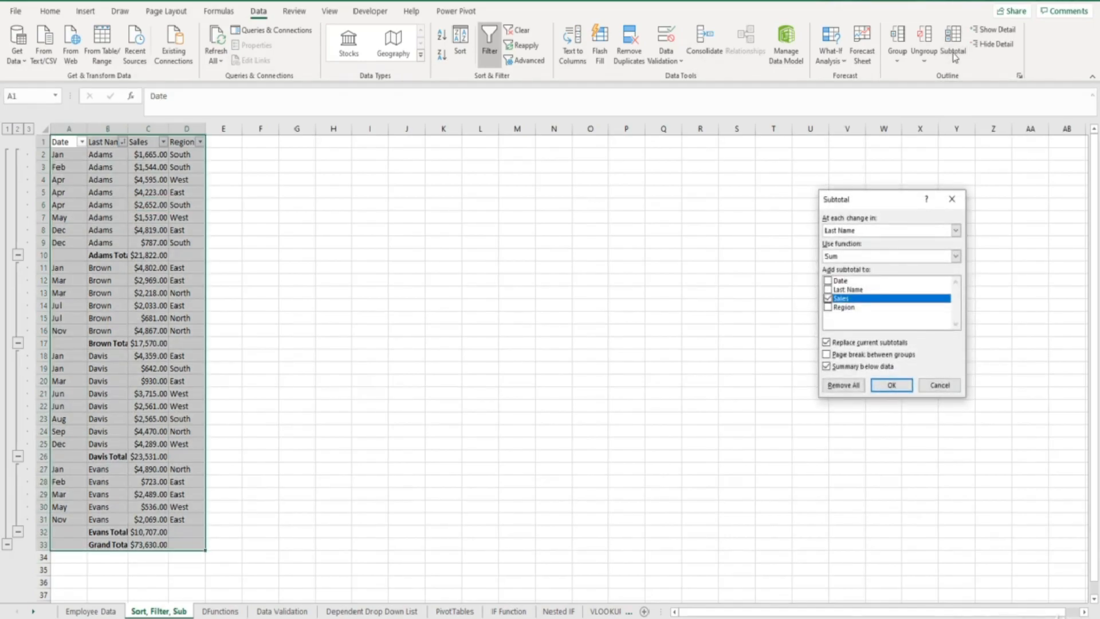
{"action": "left_click", "coordinate": [842, 385]}
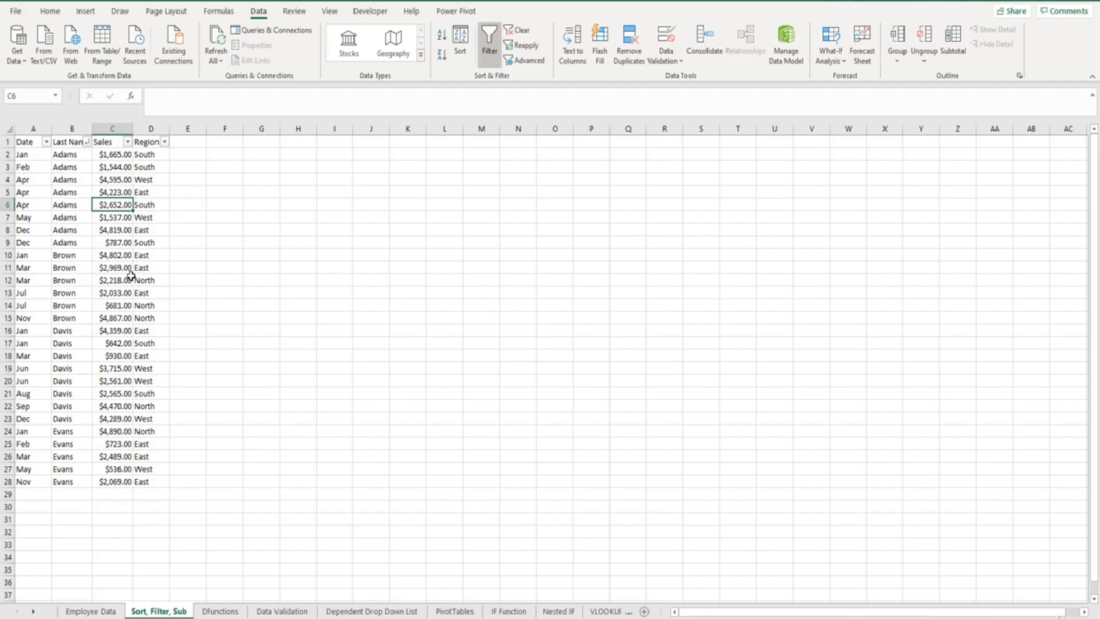
Step: Convert the sales range A1:D28 into a table, keeping the first row as headers
{"action": "left_click", "coordinate": [86, 12]}
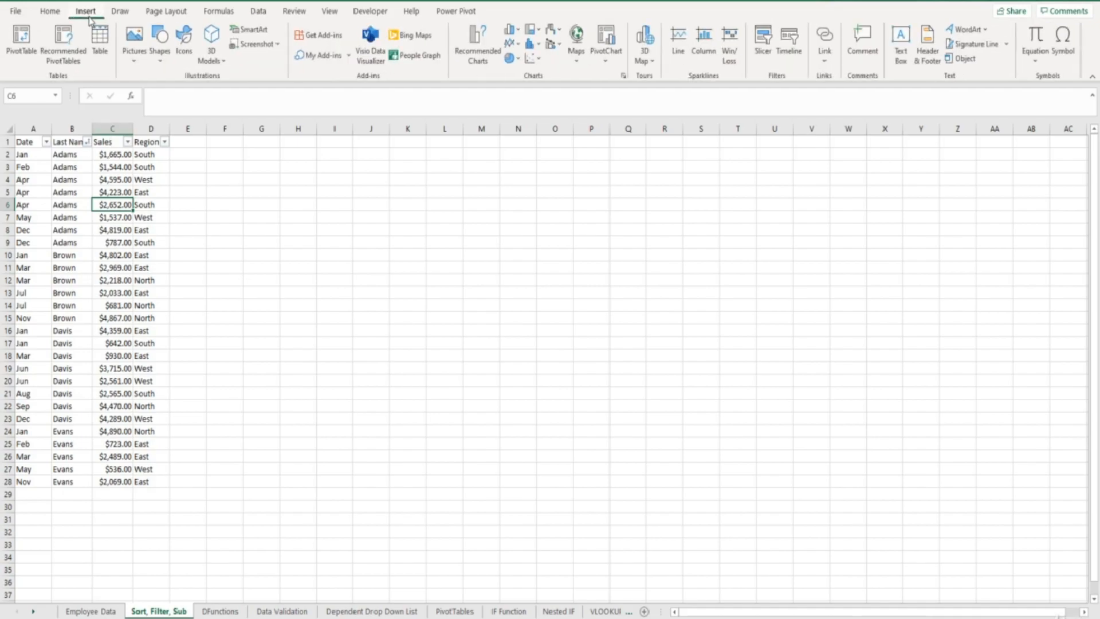
{"action": "left_click", "coordinate": [99, 41]}
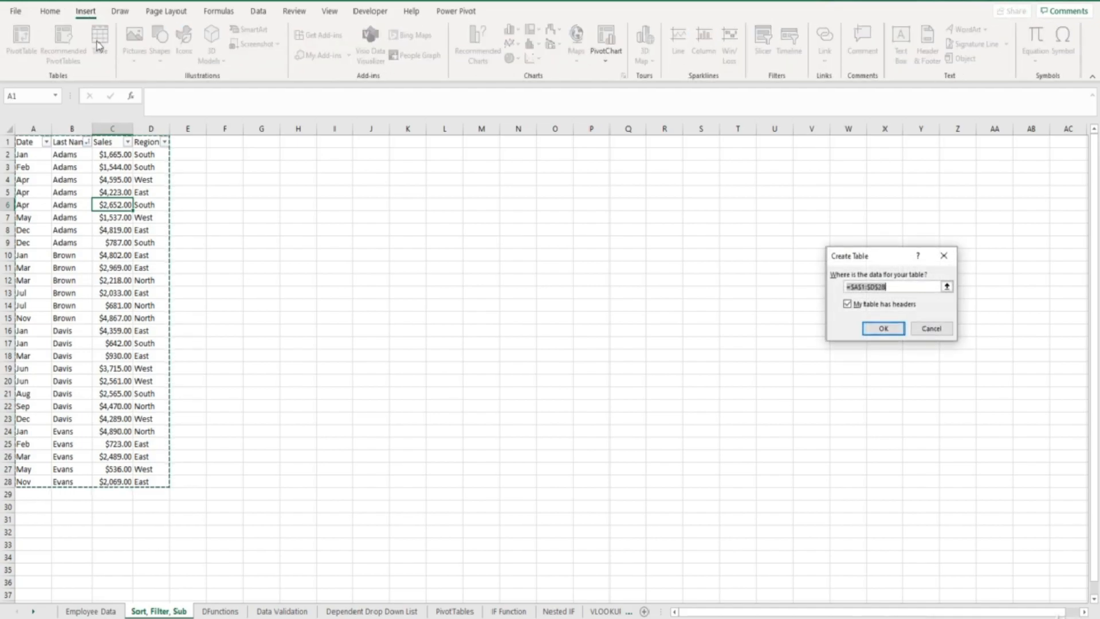
{"action": "left_click_drag", "start_coordinate": [838, 258], "coordinate": [294, 179]}
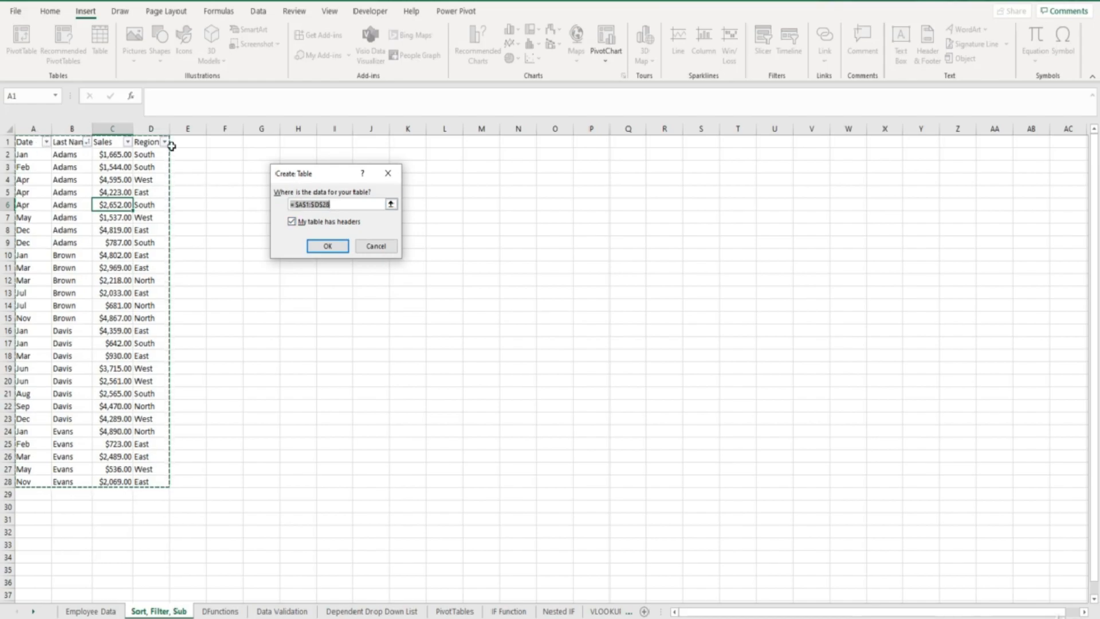
{"action": "left_click", "coordinate": [328, 246]}
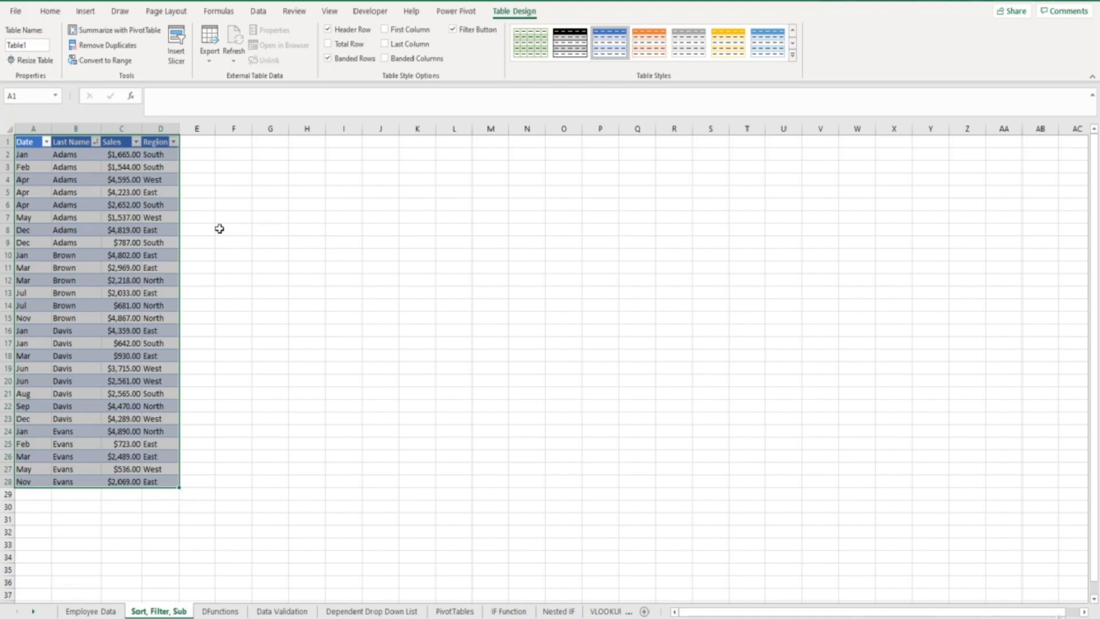
{"action": "left_click", "coordinate": [174, 218]}
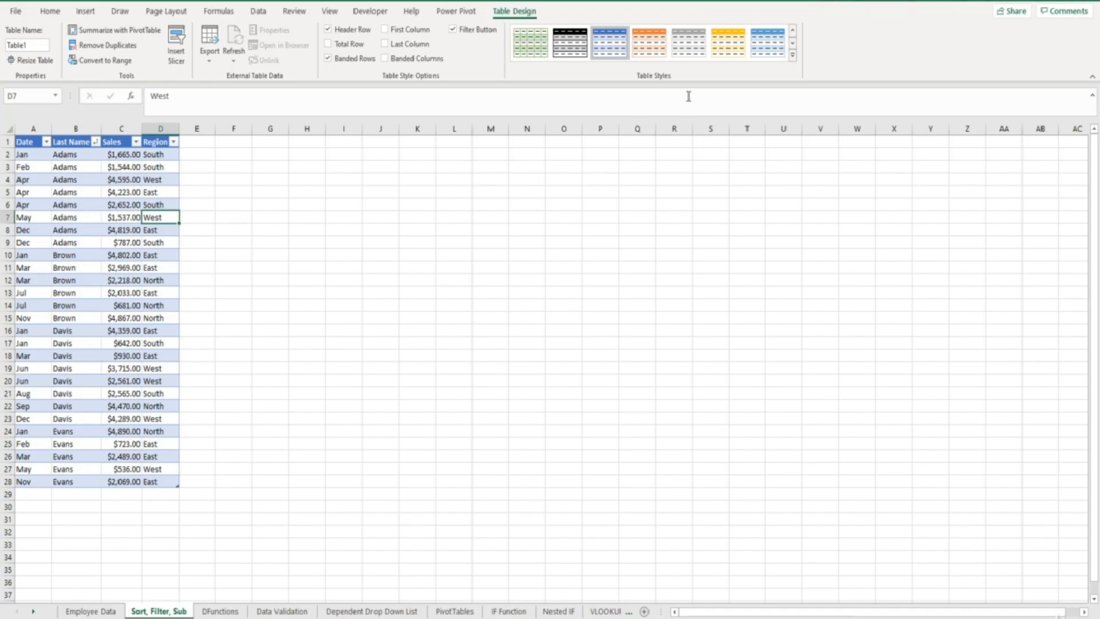
Step: Look through the available table styles and the Date column's sort and filter options, leaving both unchanged
{"action": "left_click", "coordinate": [792, 55]}
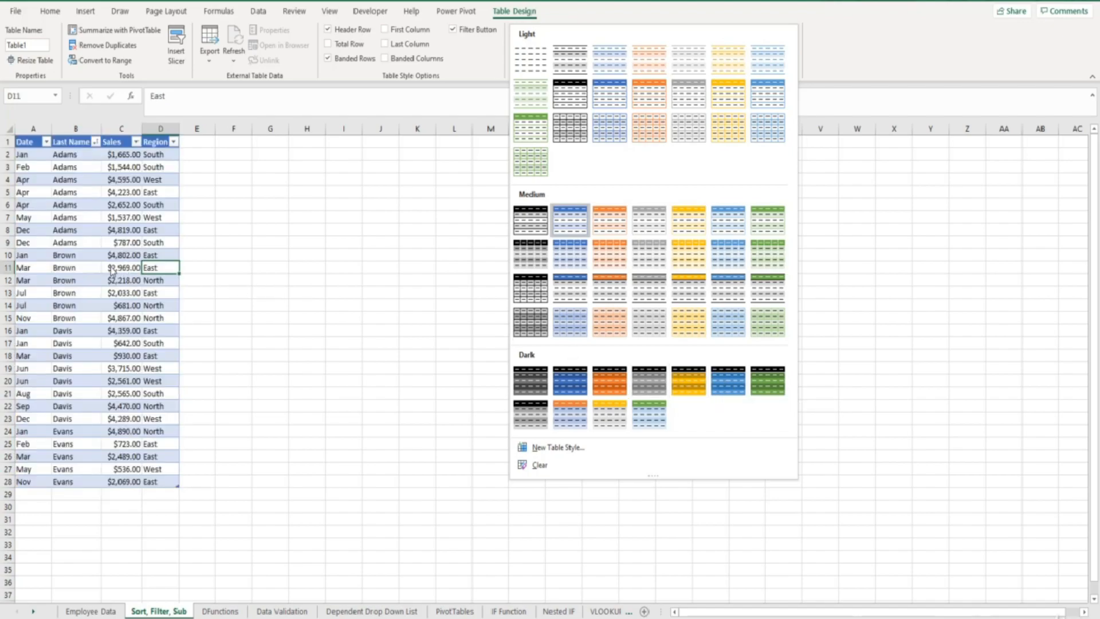
{"action": "left_click", "coordinate": [113, 271]}
{"action": "left_click", "coordinate": [110, 266]}
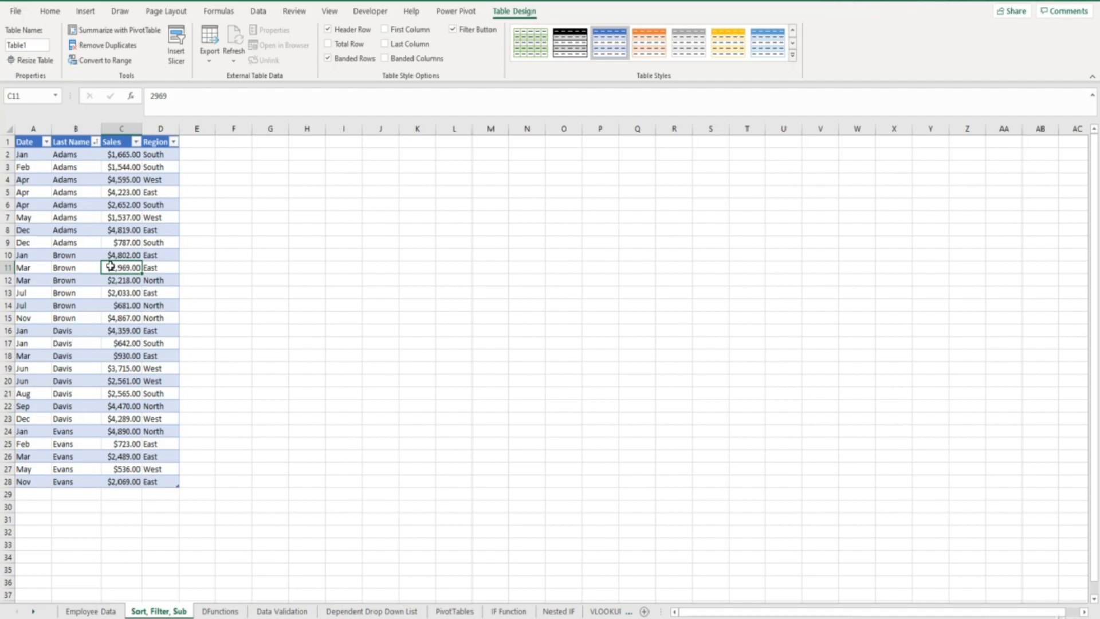
{"action": "left_click", "coordinate": [47, 143]}
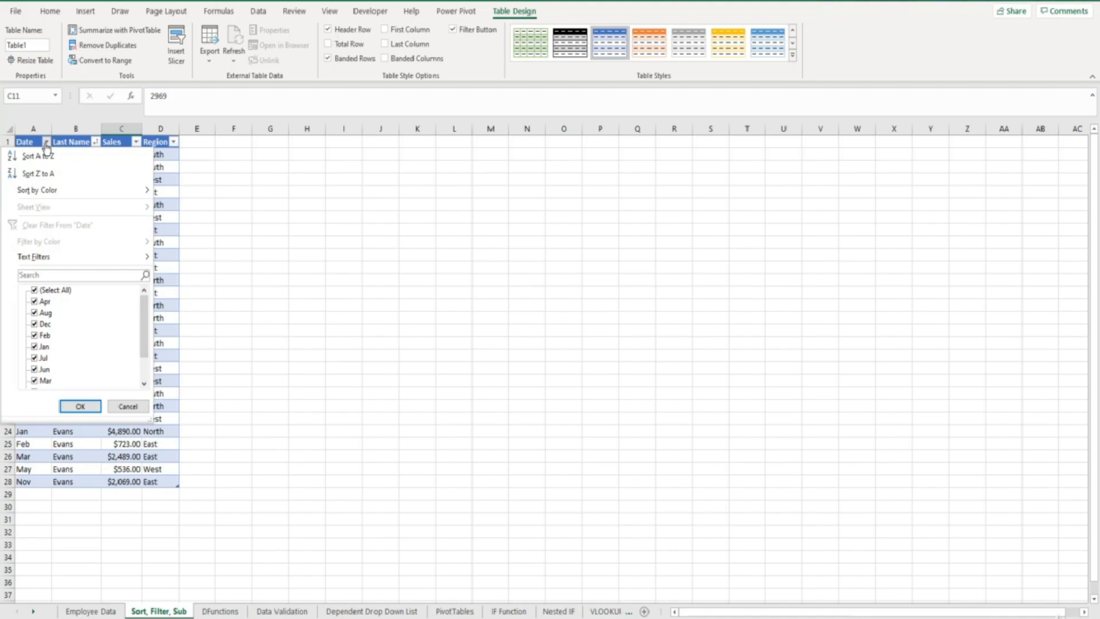
{"action": "left_click", "coordinate": [120, 406]}
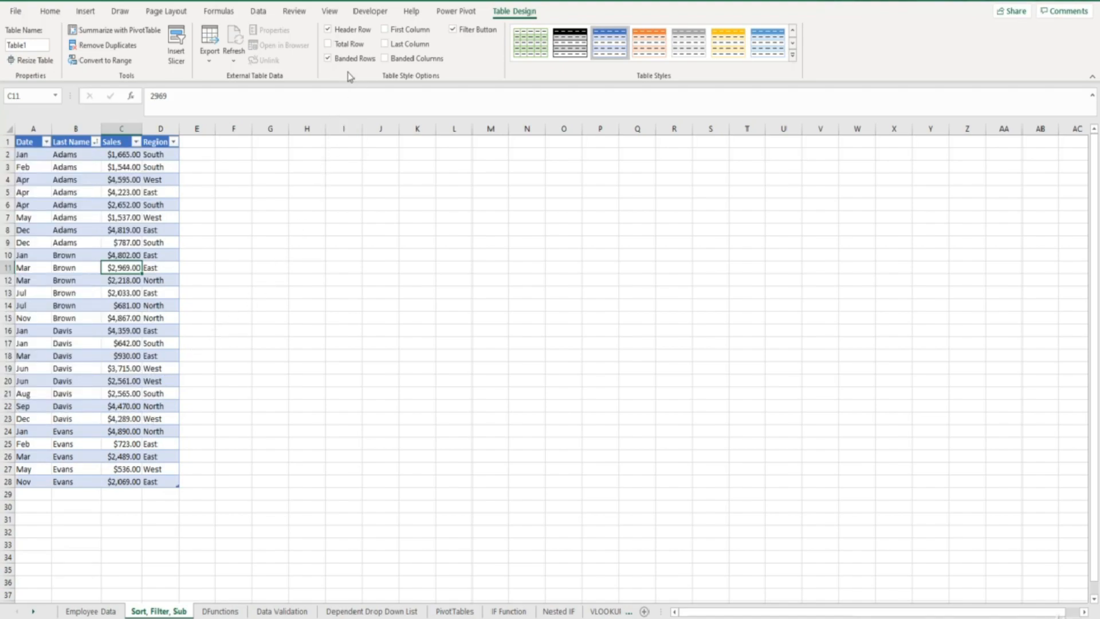
Step: Add a total row to the table and set the Region column's total to None
{"action": "left_click", "coordinate": [328, 45]}
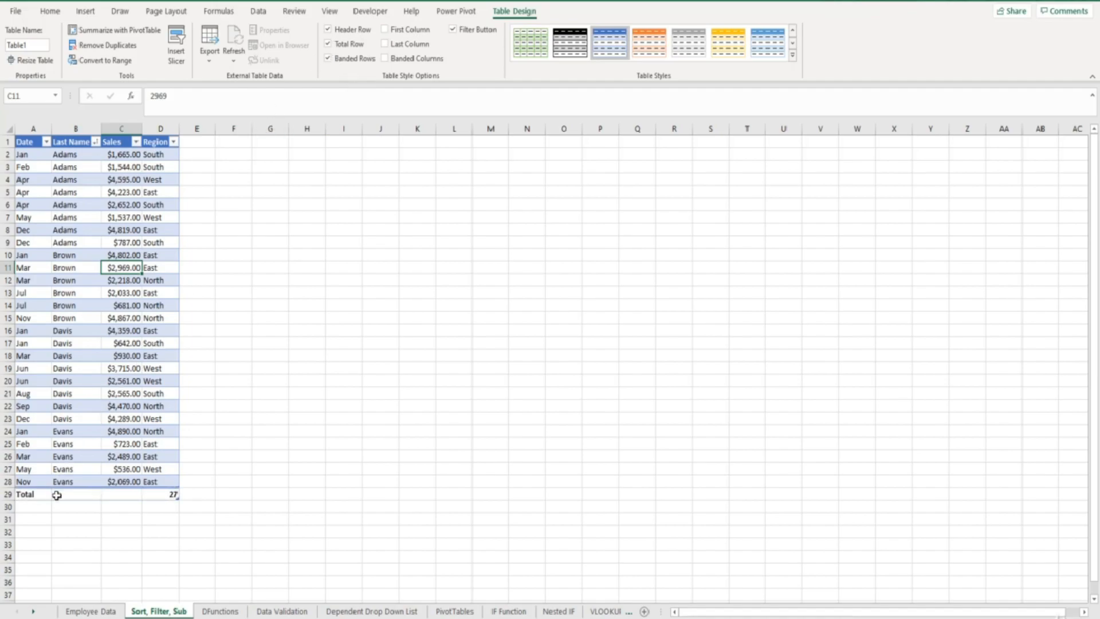
{"action": "left_click", "coordinate": [153, 495]}
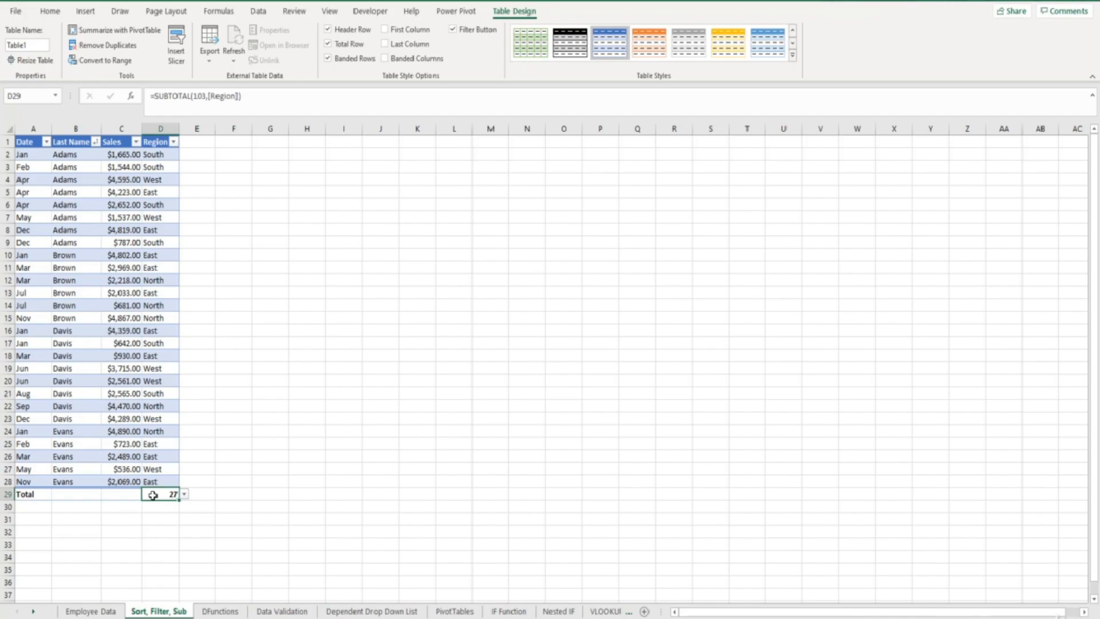
{"action": "left_click", "coordinate": [184, 494]}
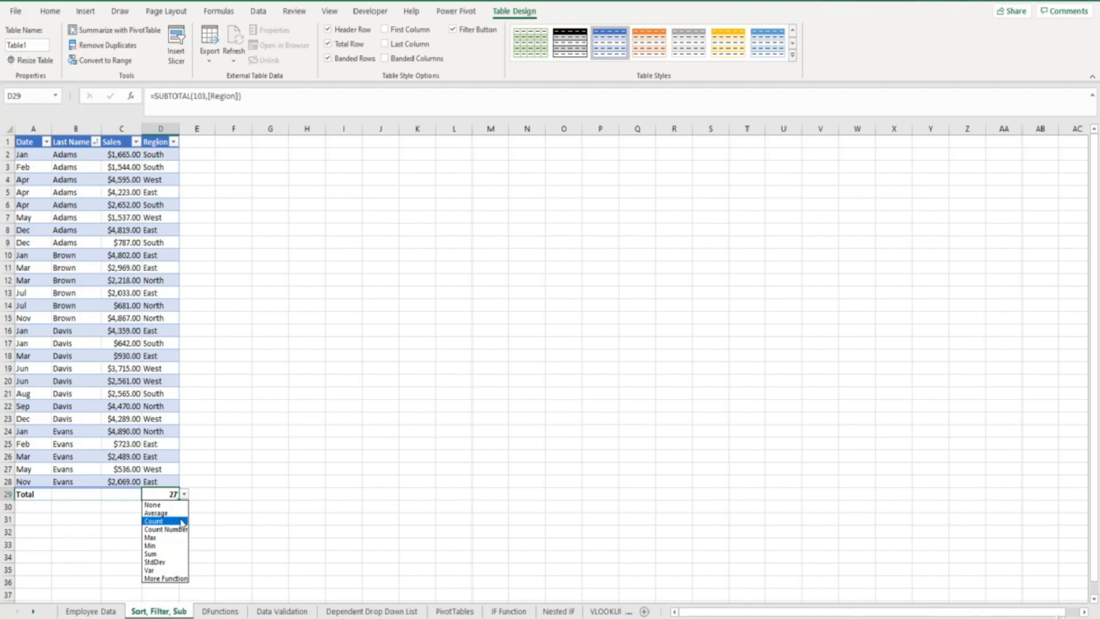
{"action": "left_click", "coordinate": [166, 505]}
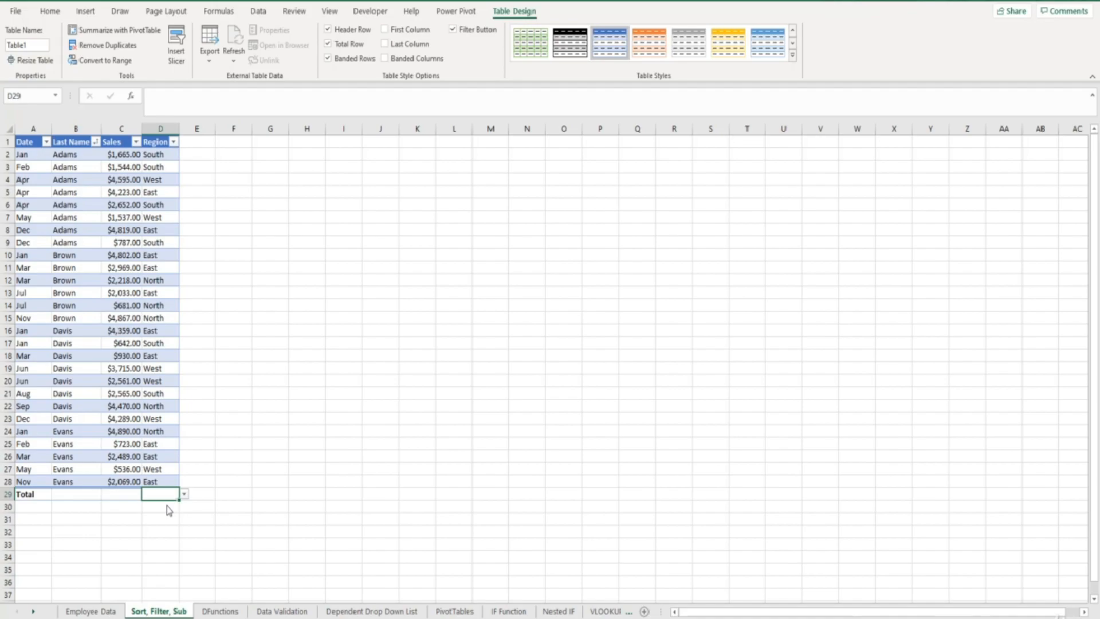
Step: Set the Sales column's total in the total row to Sum
{"action": "left_click", "coordinate": [127, 496]}
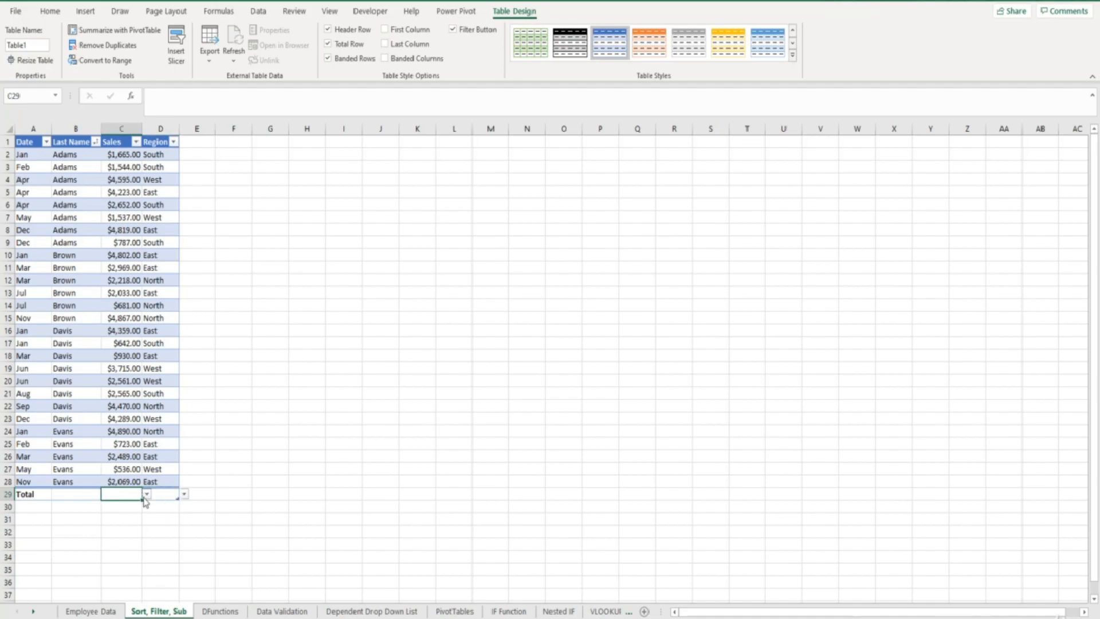
{"action": "left_click", "coordinate": [147, 495]}
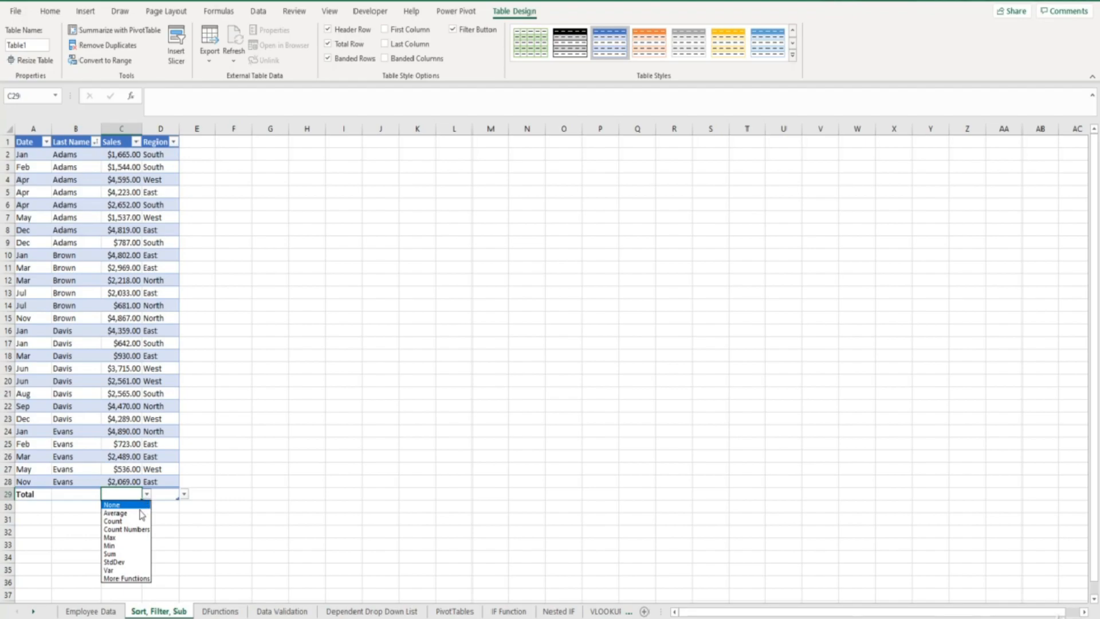
{"action": "left_click", "coordinate": [130, 554]}
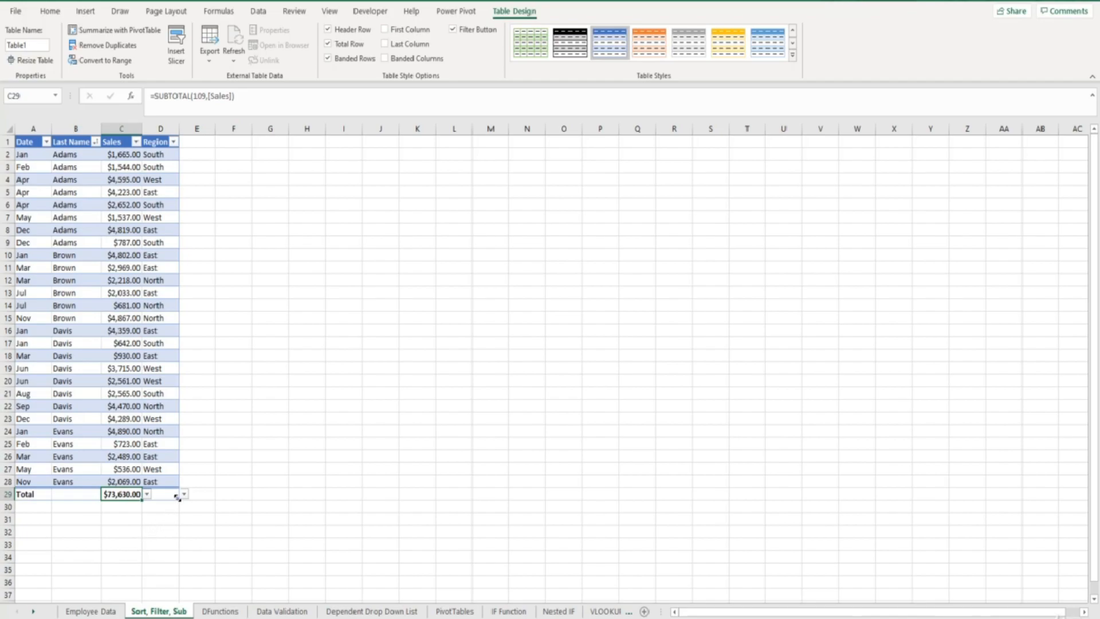
Step: Try extending the table down to row 34 and inserting a blank row at row 16, and undo both changes
{"action": "left_click_drag", "start_coordinate": [177, 498], "coordinate": [176, 564]}
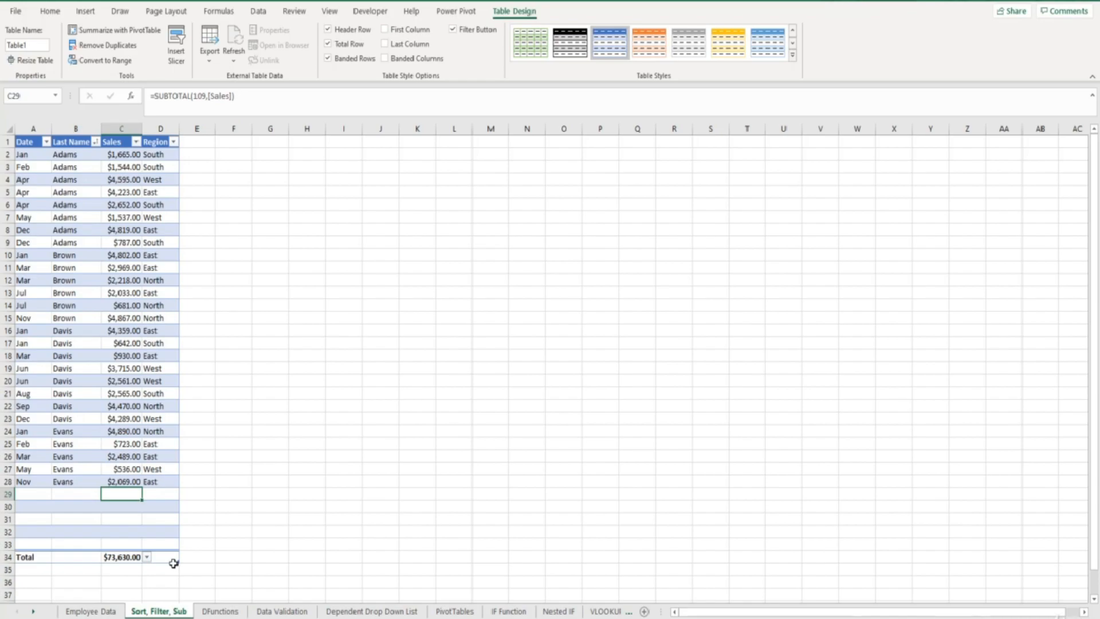
{"action": "left_click", "coordinate": [6, 331]}
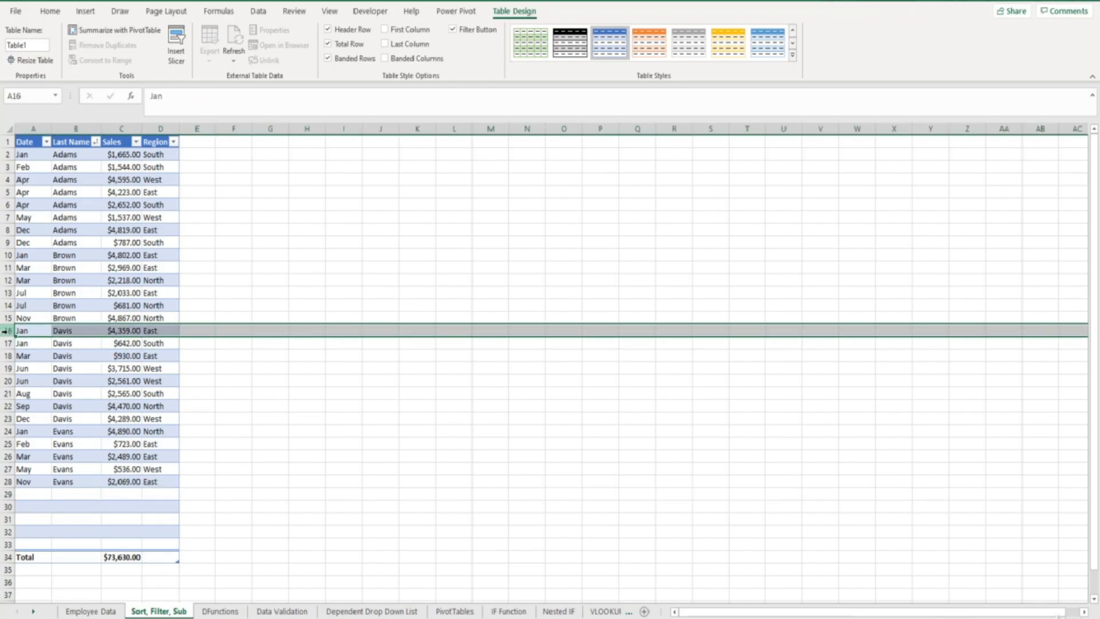
{"action": "key", "text": "ctrl+plus"}
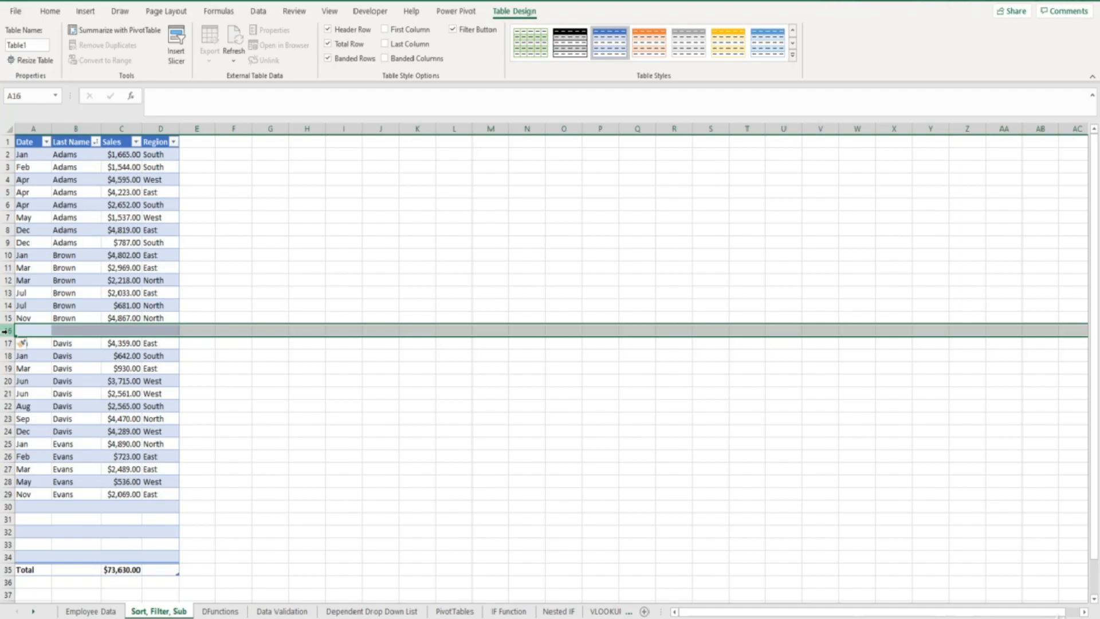
{"action": "key", "text": "ctrl+z"}
{"action": "key", "text": "ctrl+z"}
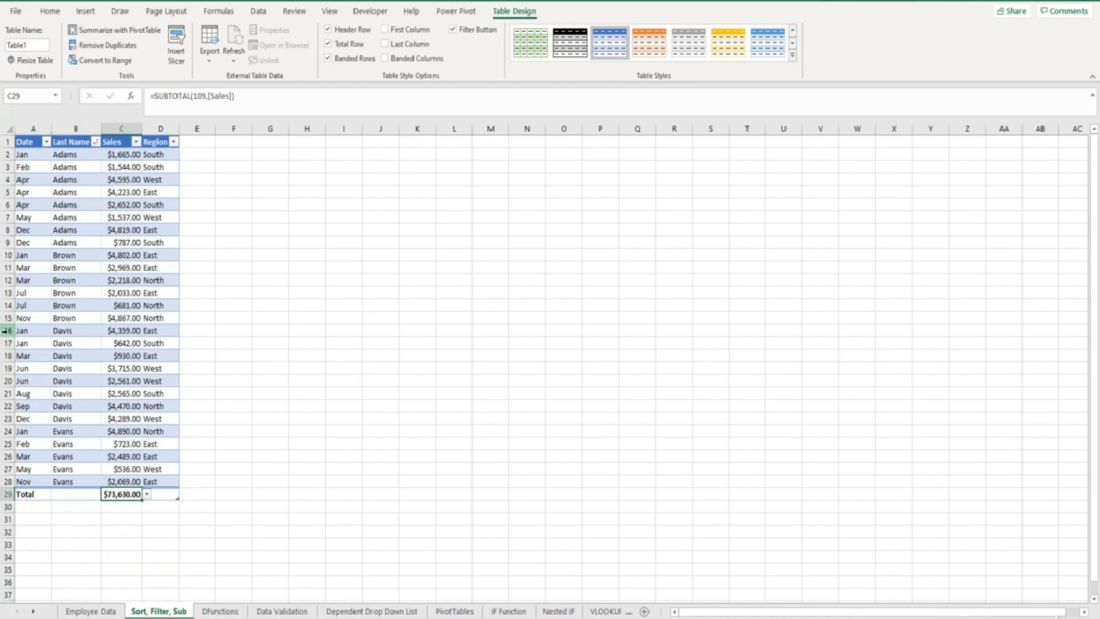
Step: Add a table column with the header "% of Total" in cell E1, beside Region
{"action": "left_click", "coordinate": [199, 145]}
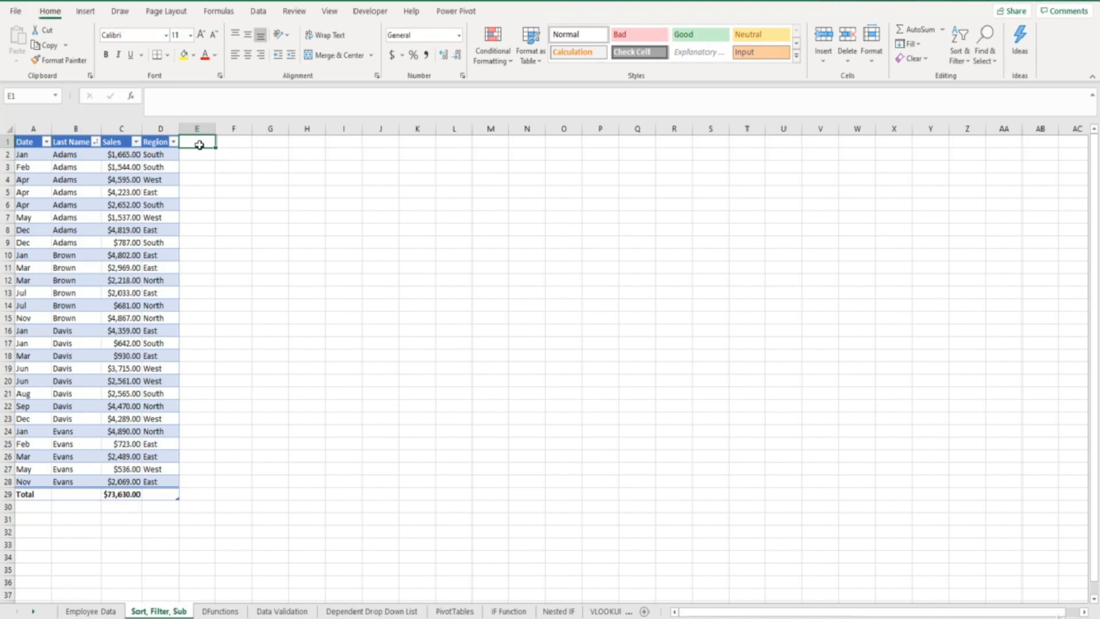
{"action": "type", "text": "% of Total"}
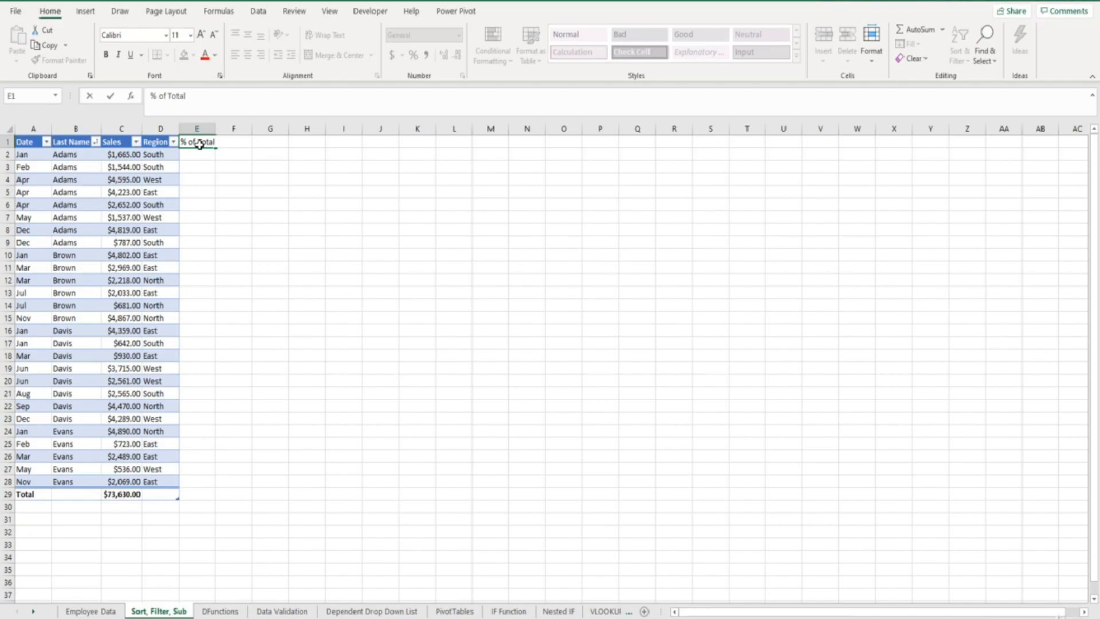
{"action": "key", "text": "Return"}
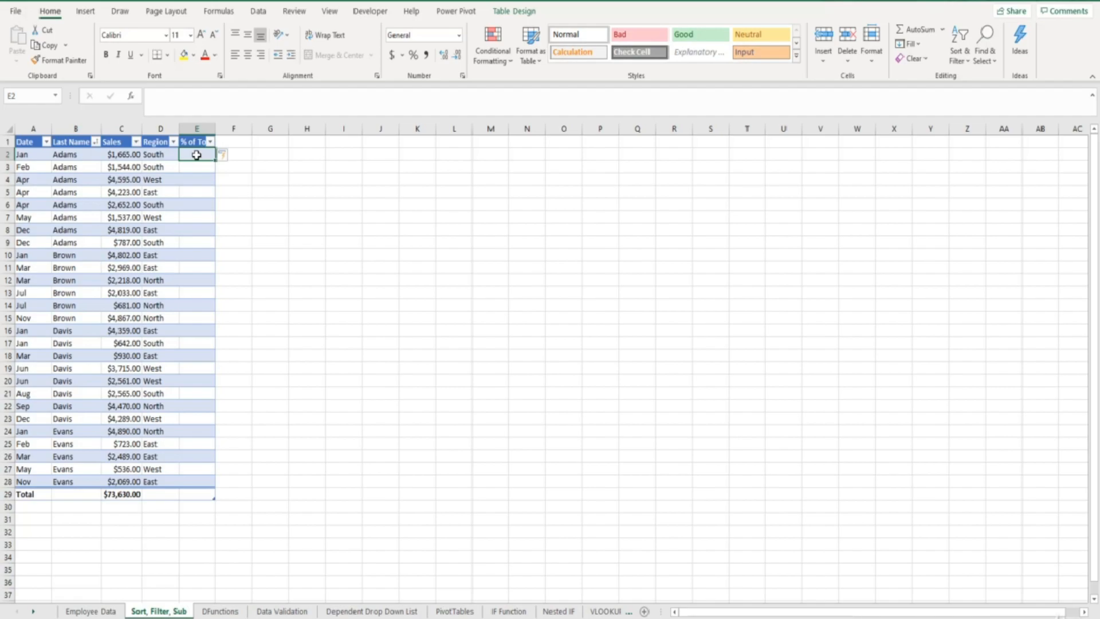
{"action": "type", "text": "="}
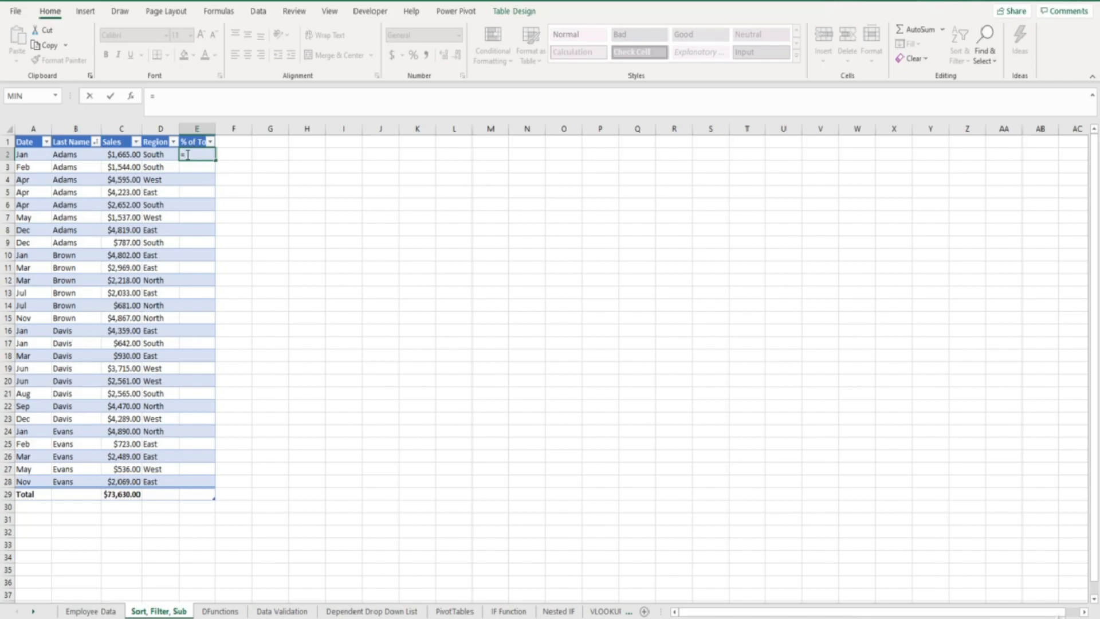
{"action": "left_click", "coordinate": [125, 155]}
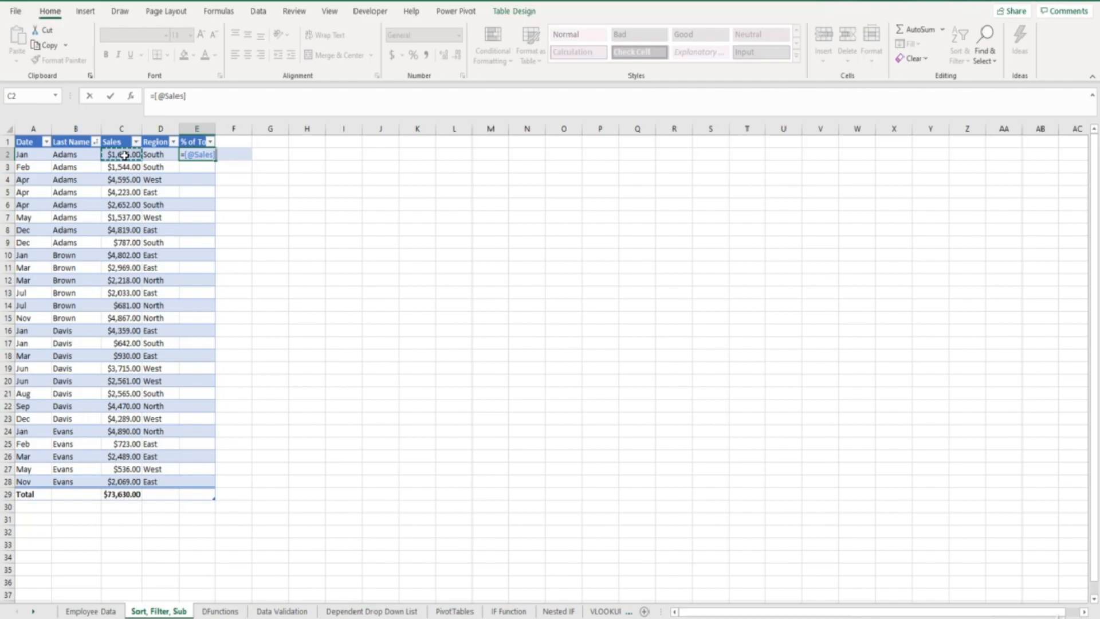
{"action": "type", "text": "/"}
{"action": "left_click", "coordinate": [122, 496]}
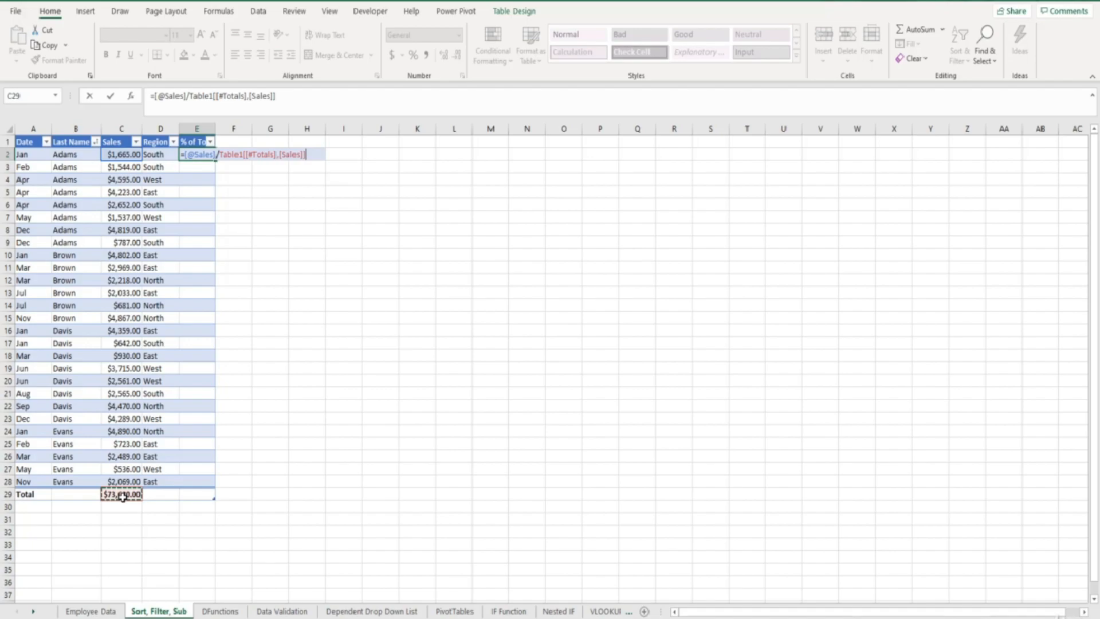
{"action": "key", "text": "Return"}
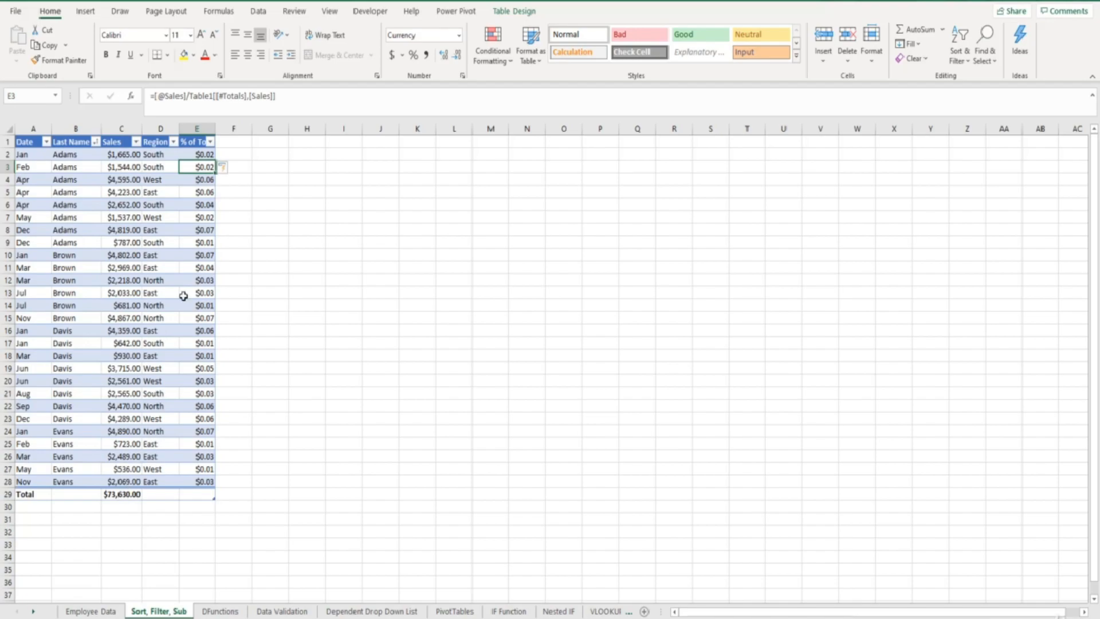
Step: Format the % of Total values in E2:E28 as percentages with two decimal places
{"action": "left_click_drag", "start_coordinate": [188, 154], "coordinate": [192, 477]}
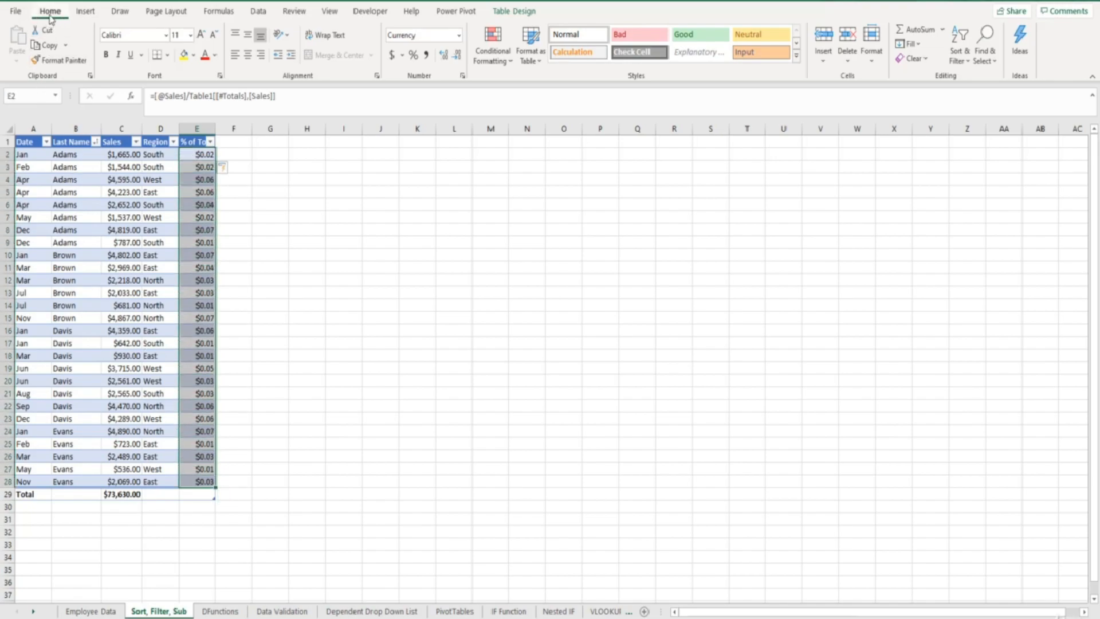
{"action": "left_click", "coordinate": [413, 56]}
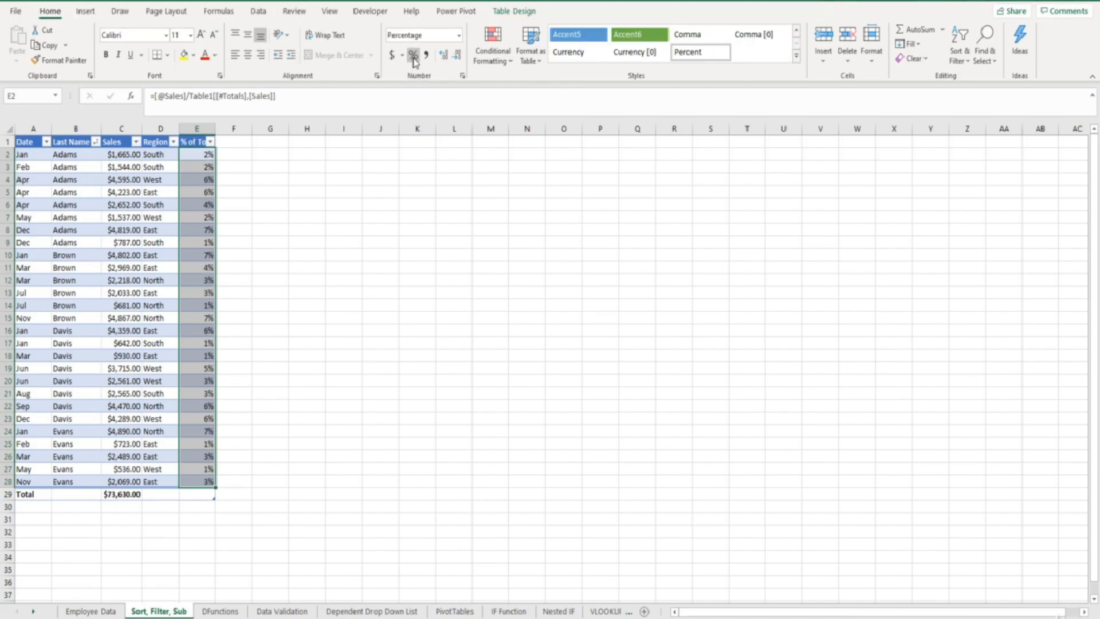
{"action": "left_click", "coordinate": [443, 55]}
{"action": "left_click", "coordinate": [443, 56]}
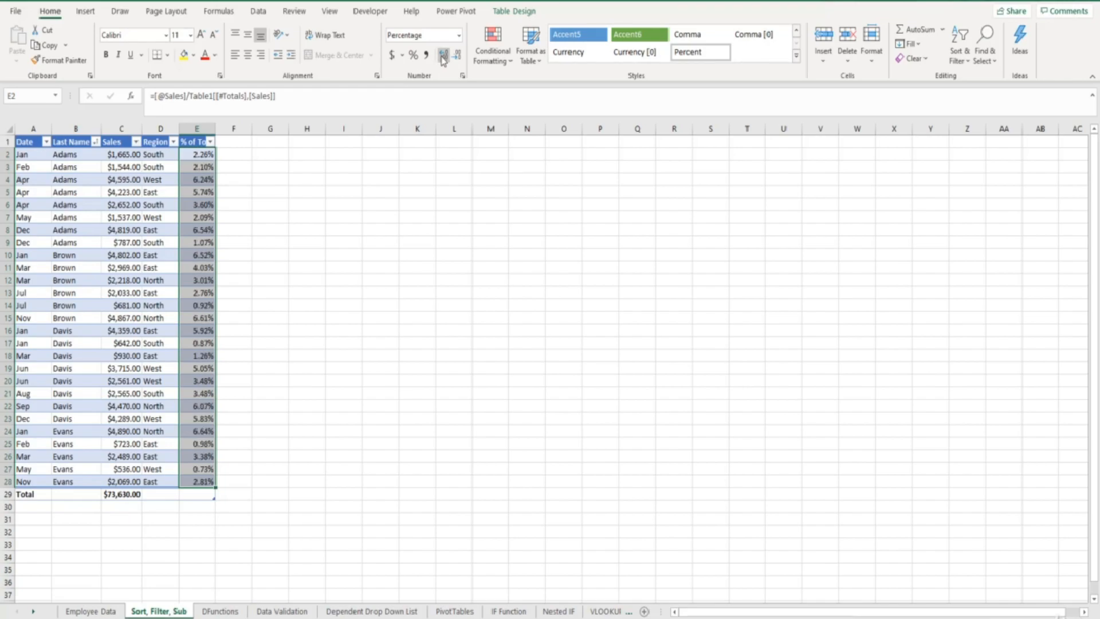
{"action": "left_click", "coordinate": [243, 143]}
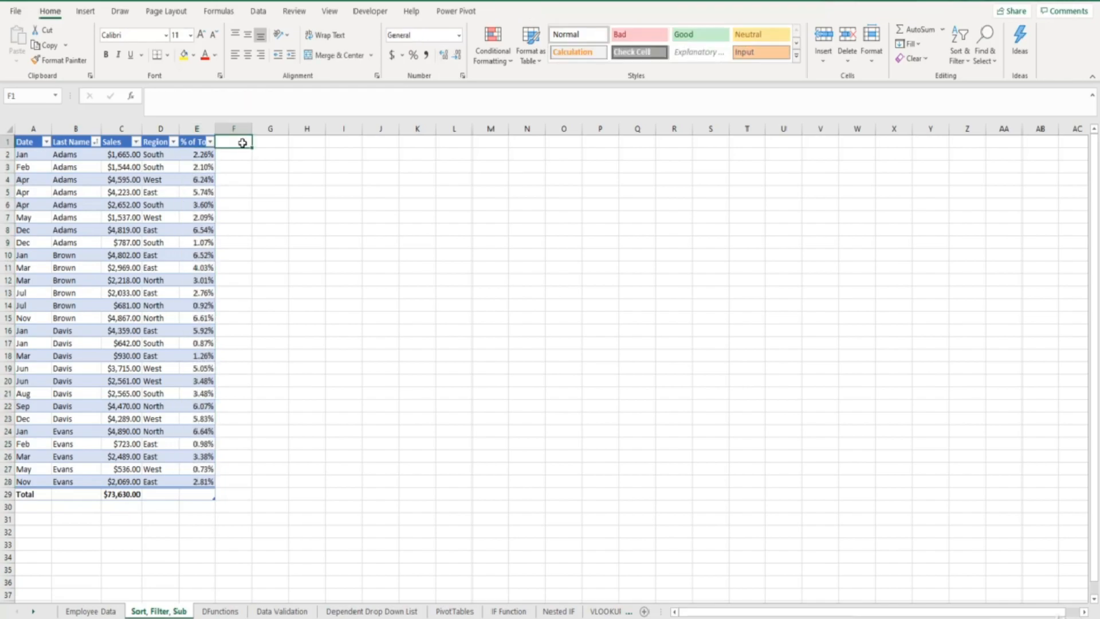